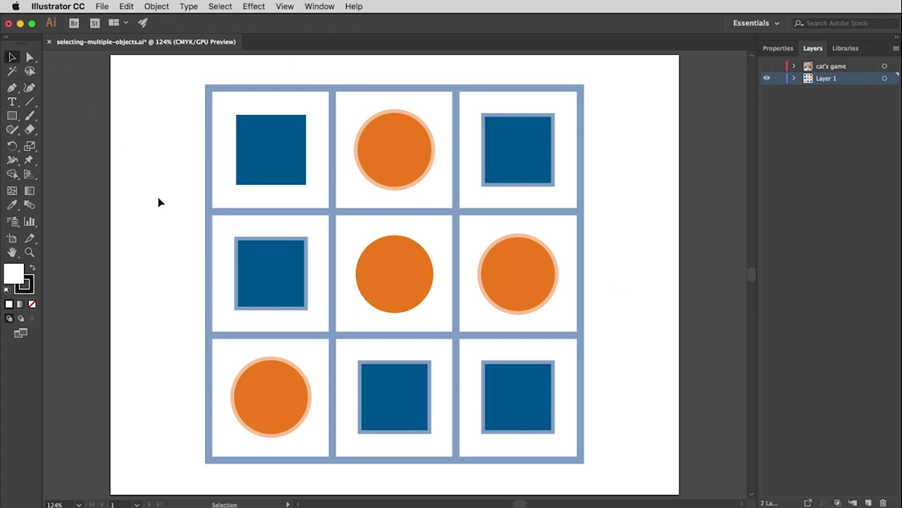
Select the top-left square, top-middle circle, centre circle and grid divider singly, ending on the centre circle
left_click(281, 167)
left_click(391, 168)
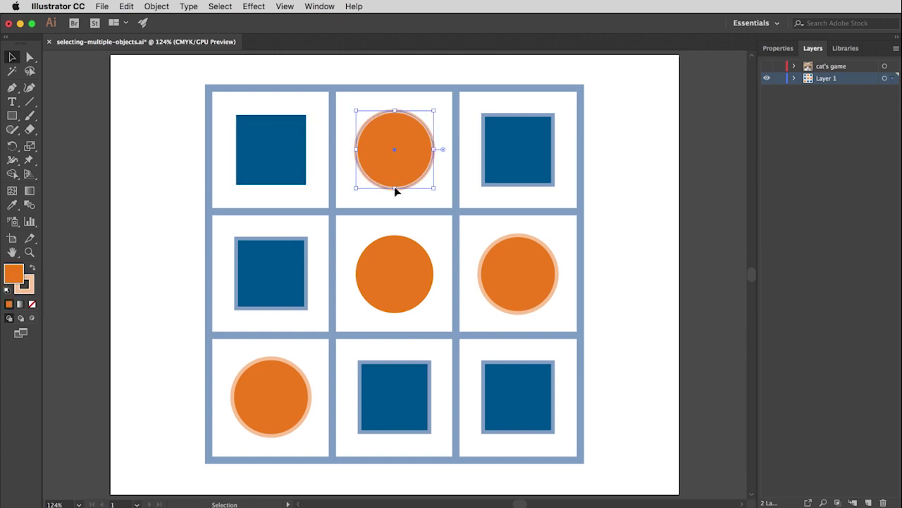
left_click(394, 246)
left_click(308, 213)
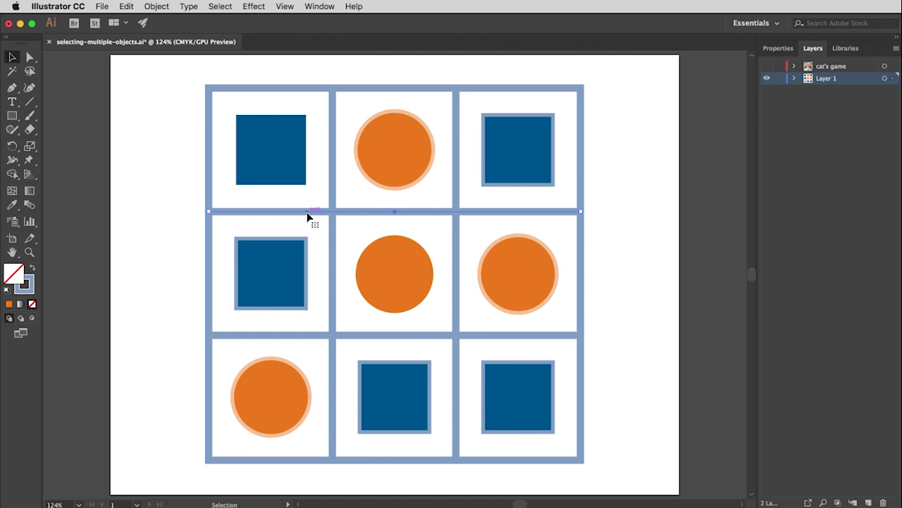
left_click(298, 173)
left_click(409, 184)
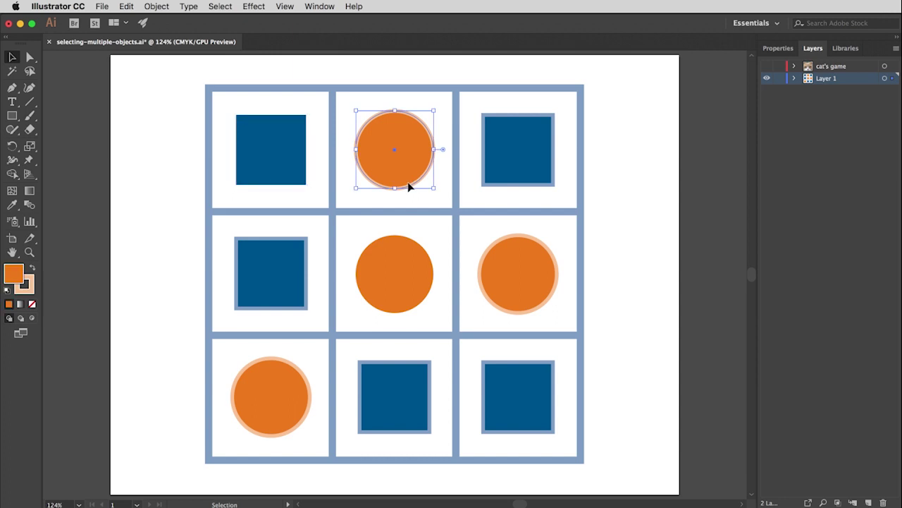
left_click(389, 248)
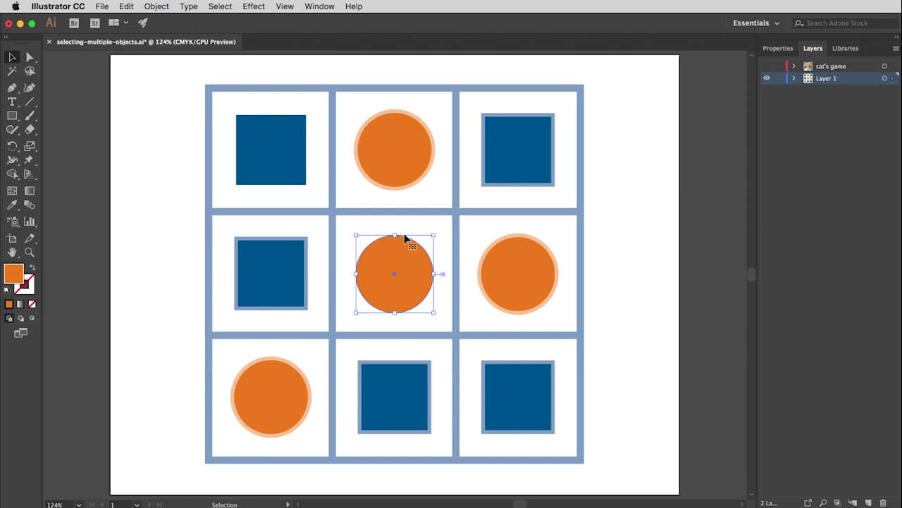
left_click(286, 143)
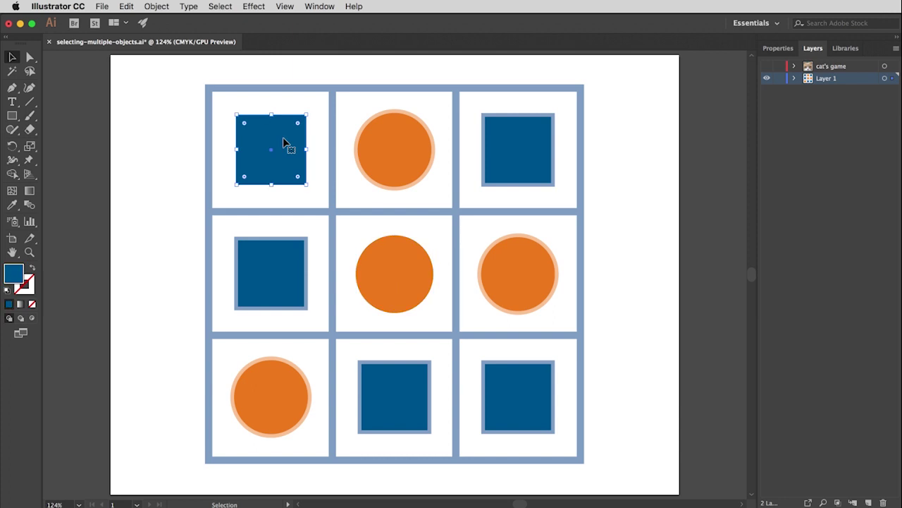
left_click(292, 257, "shift")
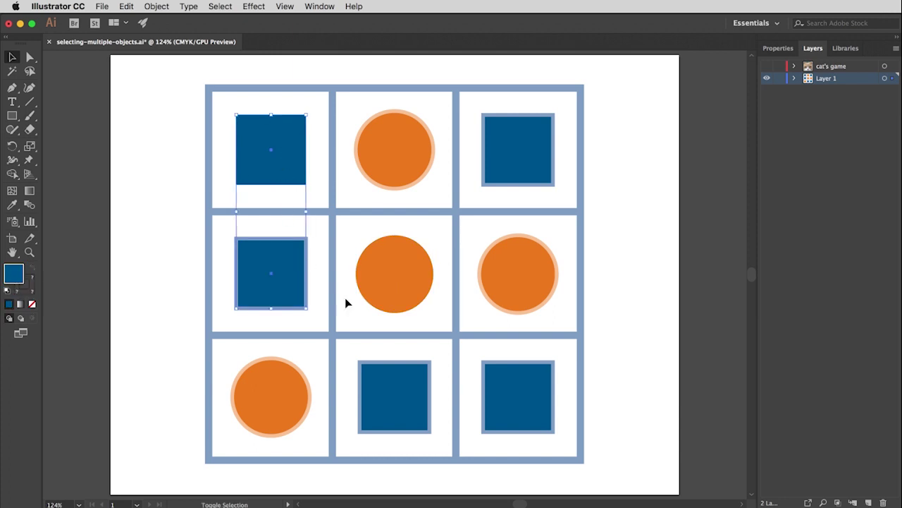
left_click(391, 375, "shift")
left_click(521, 388, "shift")
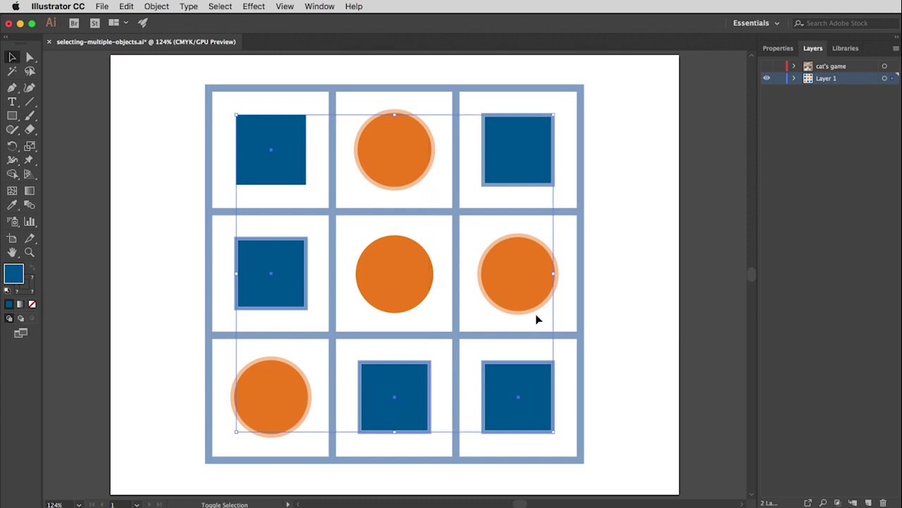
left_click(542, 177, "shift")
left_click_drag(542, 176, 437, 177)
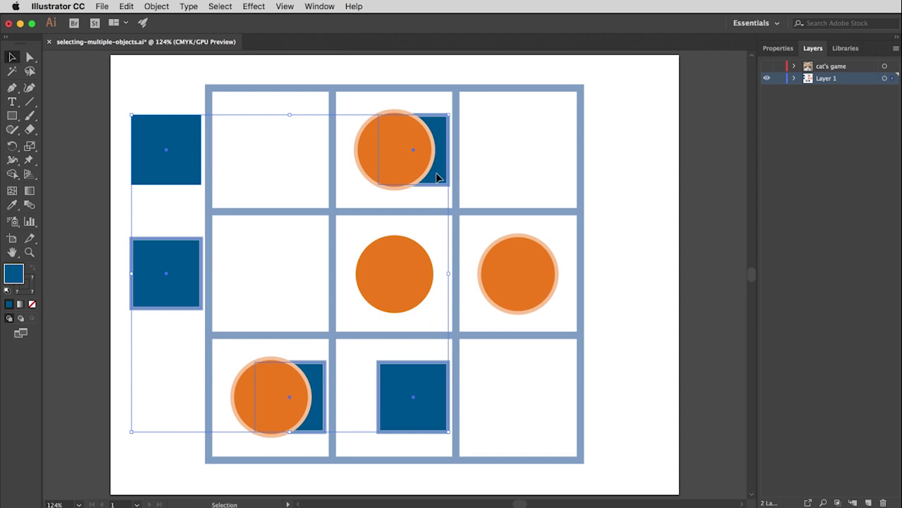
key("a")
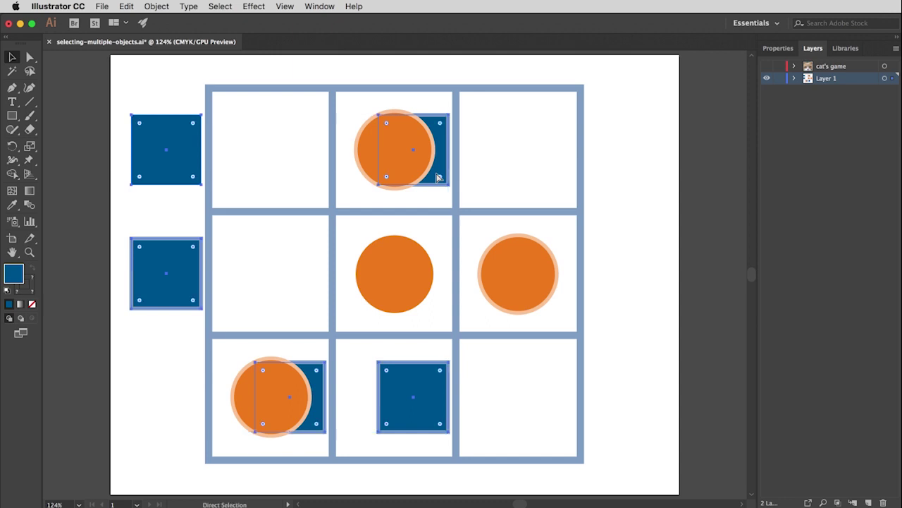
key("super+z")
key("v")
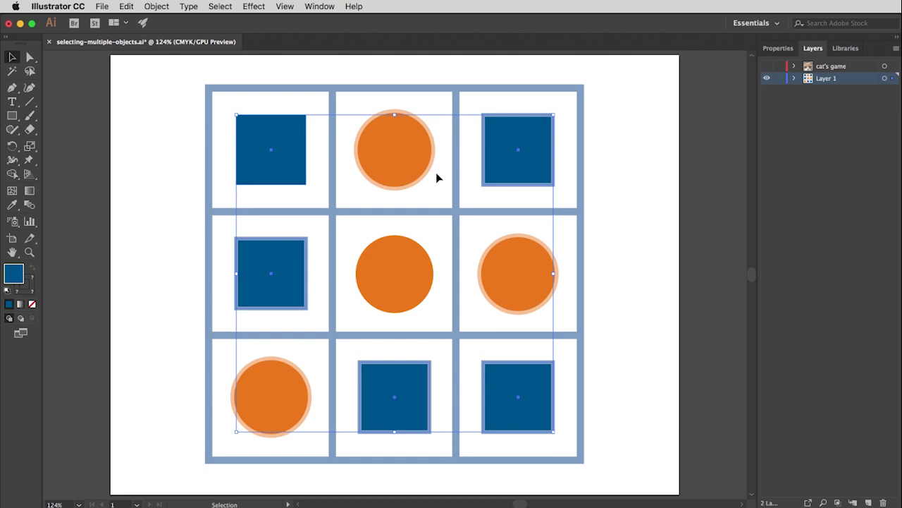
left_click(617, 211)
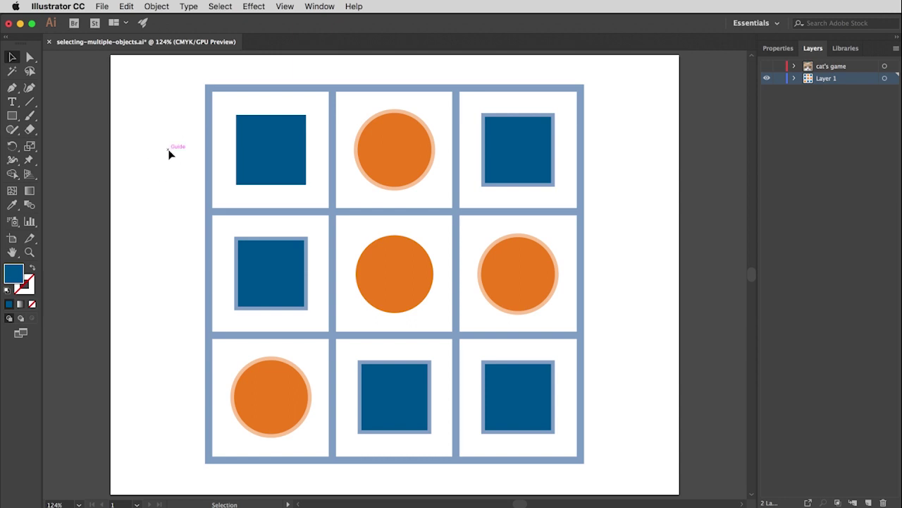
left_click_drag(164, 132, 394, 289)
left_click_drag(394, 287, 394, 288)
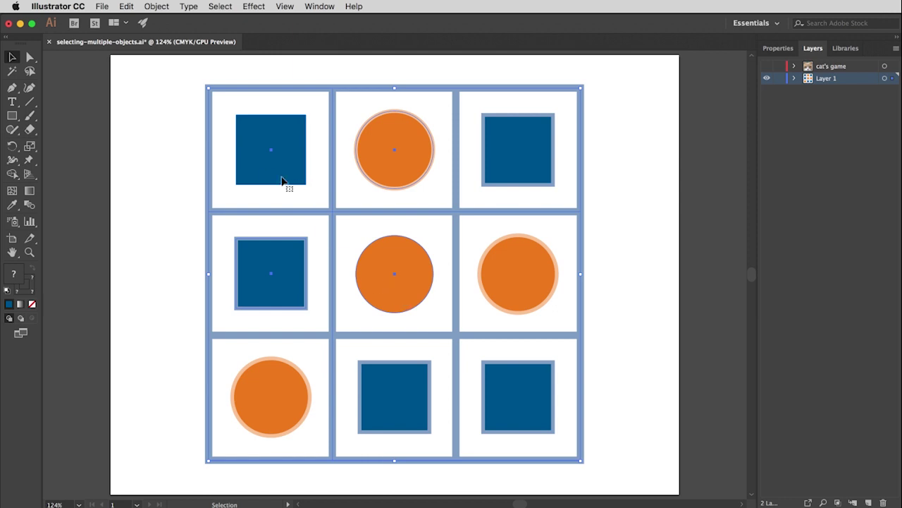
left_click(513, 116, "shift")
left_click(169, 223)
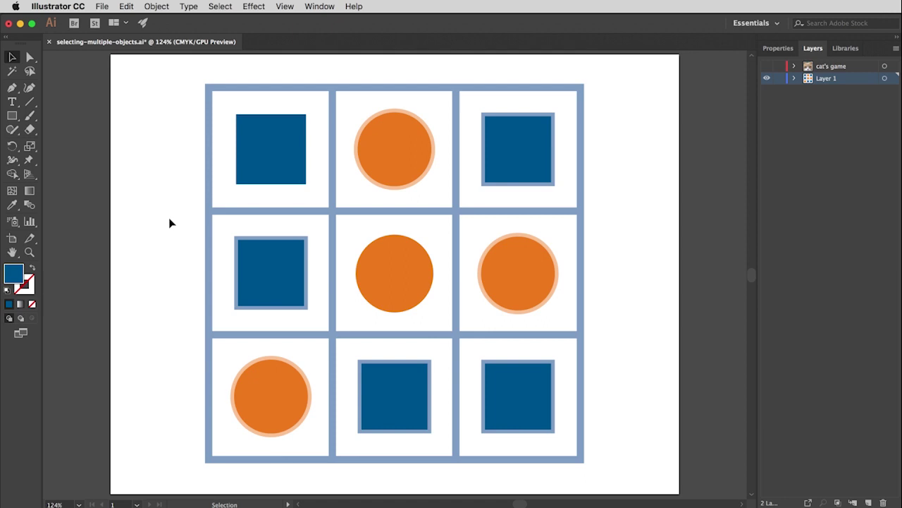
left_click_drag(181, 80, 611, 485)
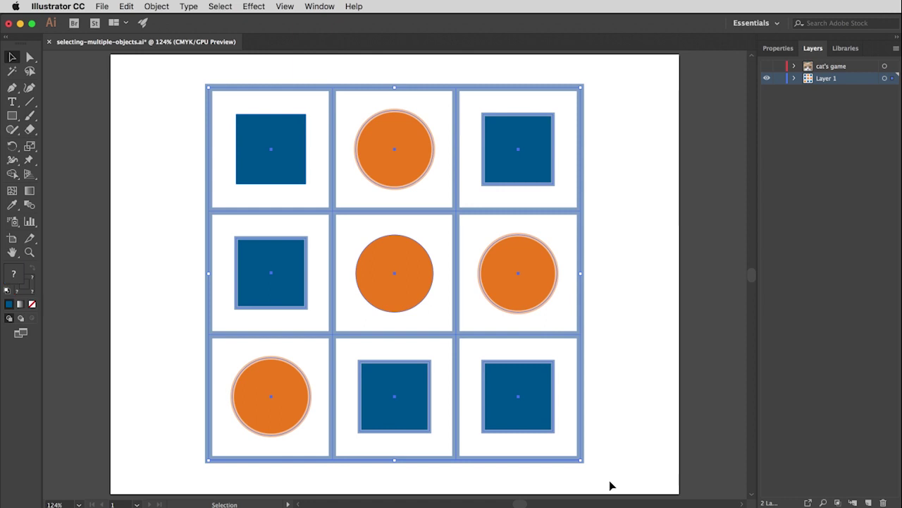
left_click(629, 399)
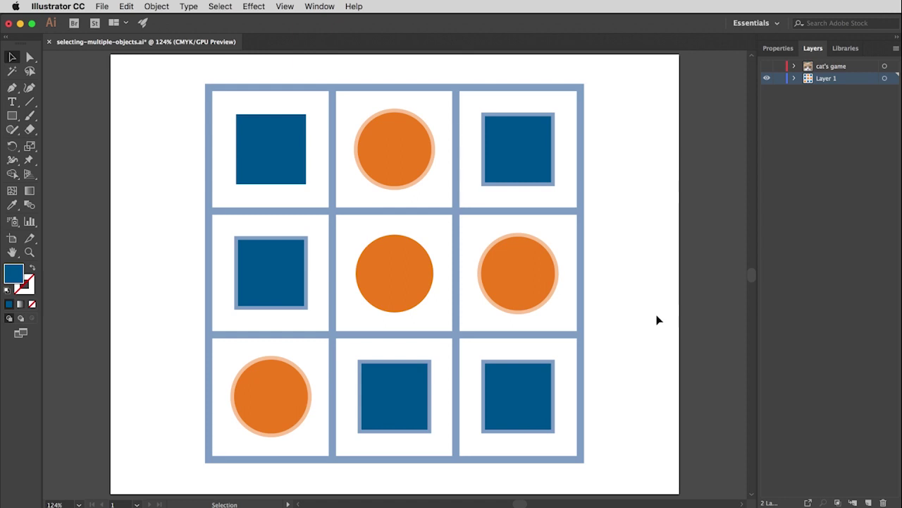
left_click(225, 8)
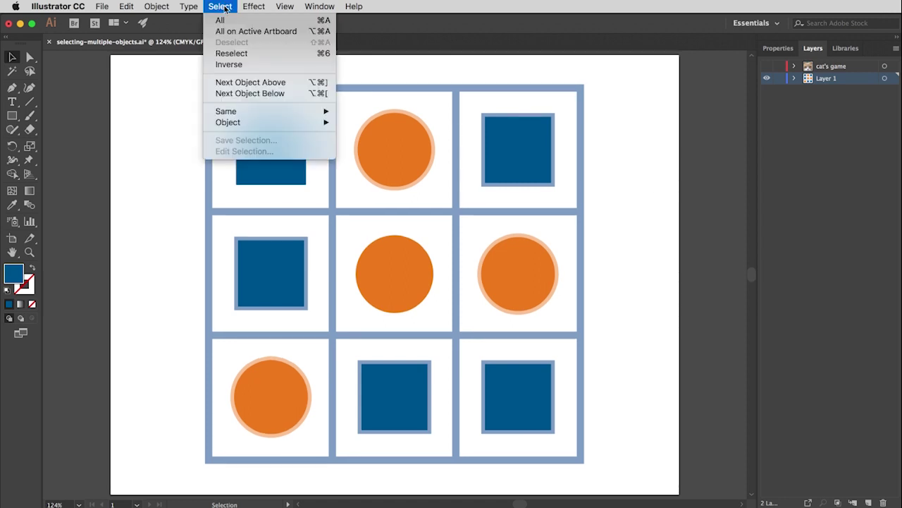
left_click(269, 25)
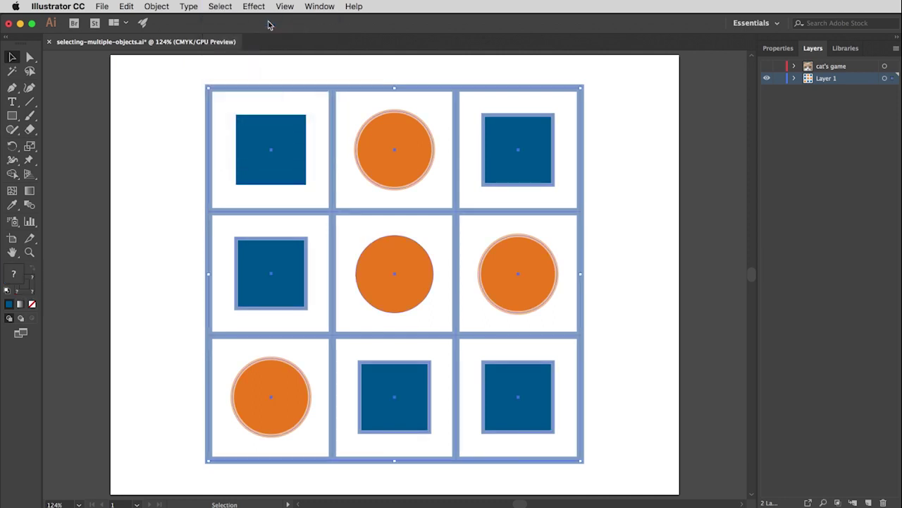
key("Delete")
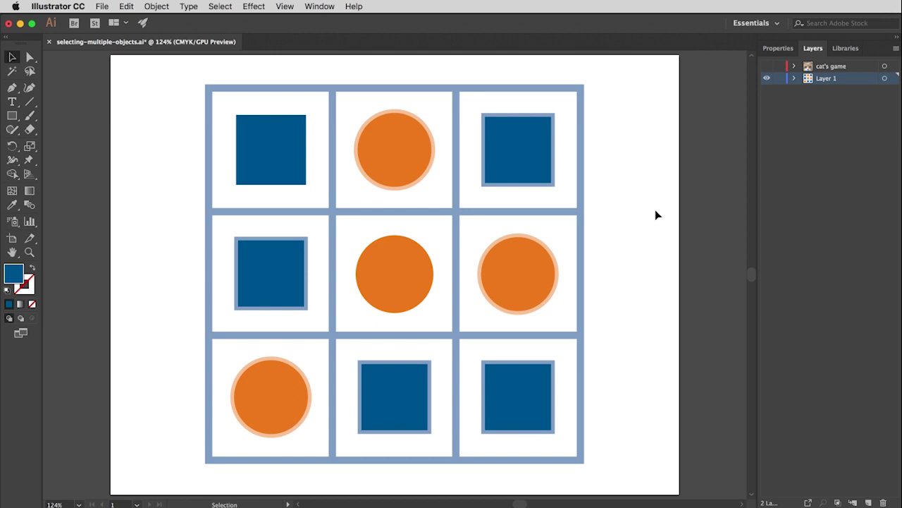
left_click(278, 141)
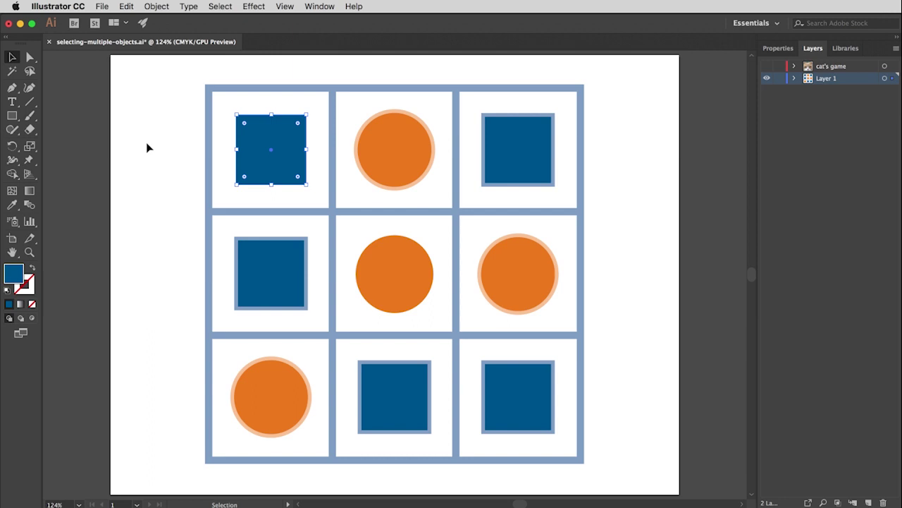
left_click(220, 6)
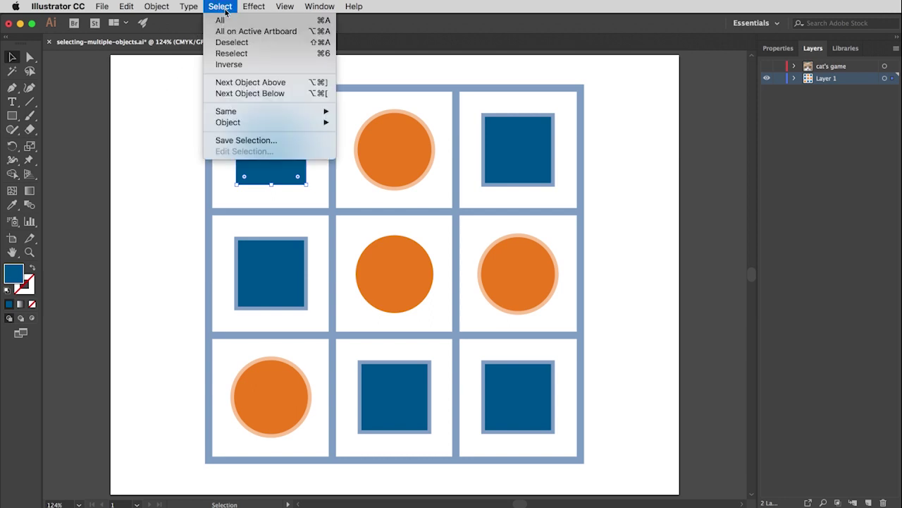
mouse_move(247, 114)
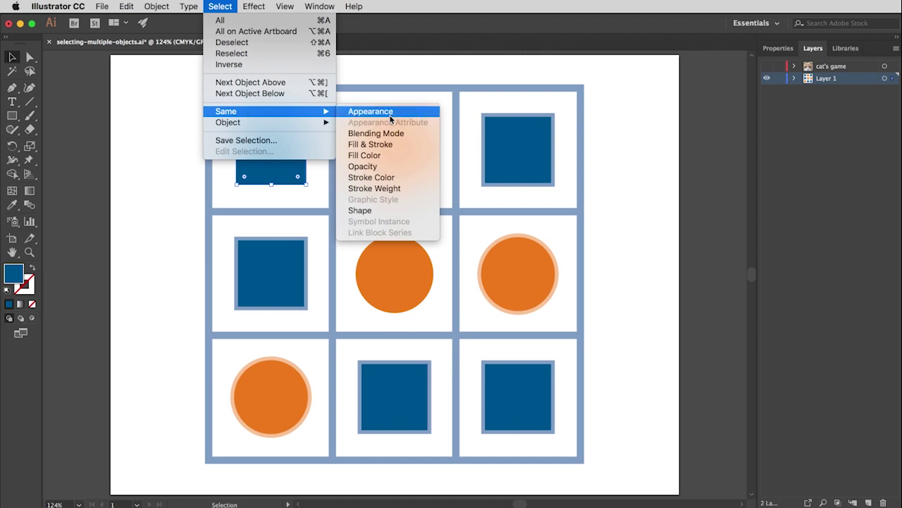
left_click(387, 157)
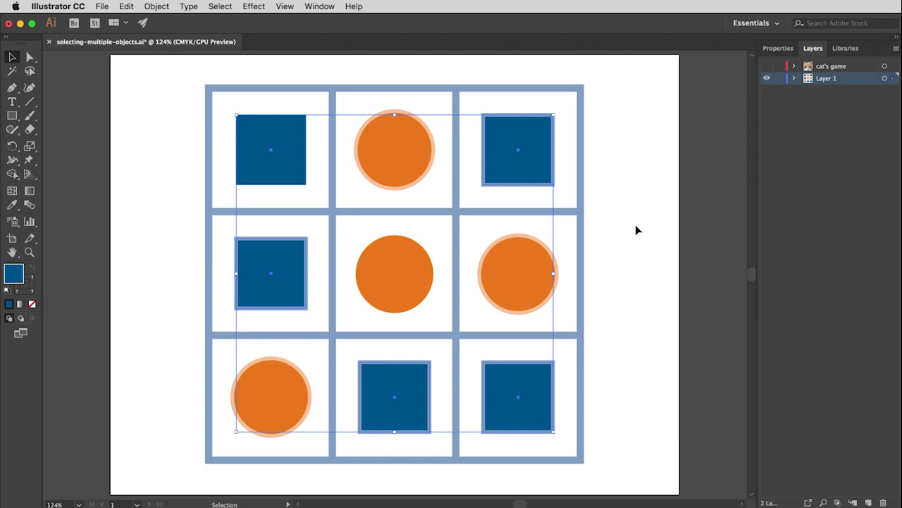
left_click(635, 231)
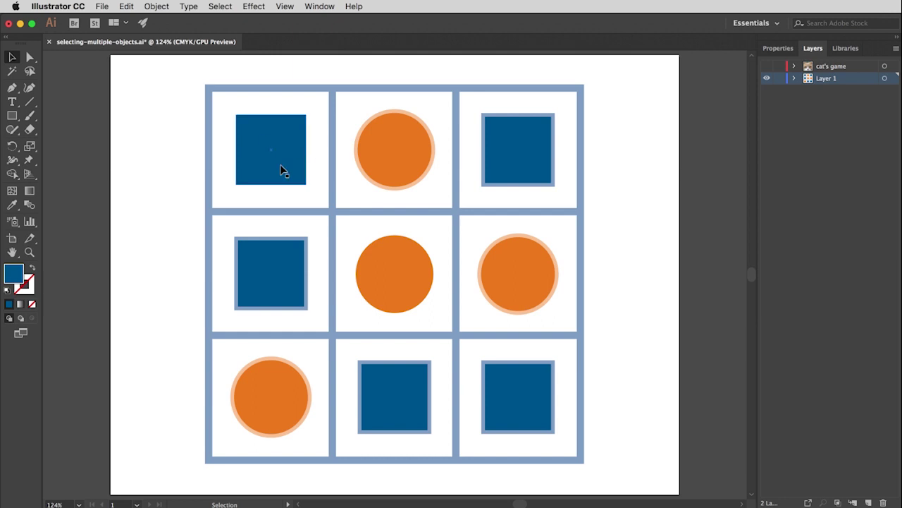
left_click(275, 263)
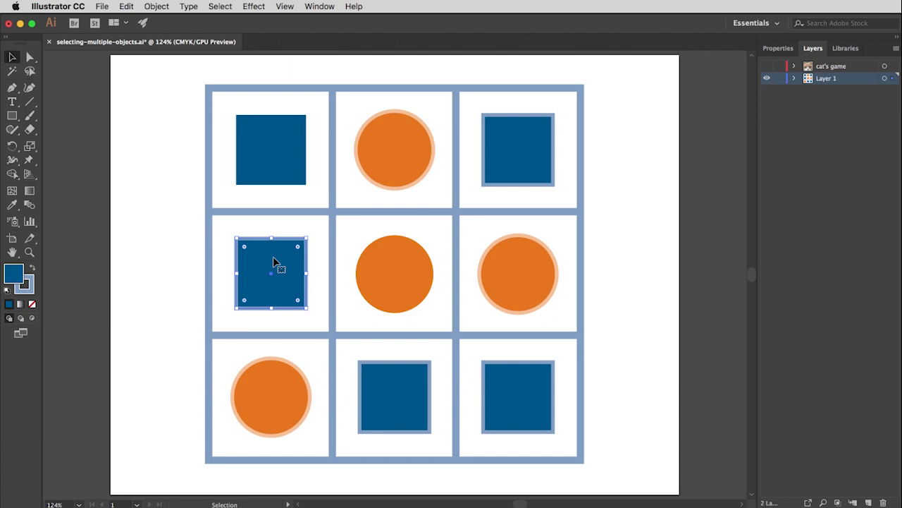
left_click(224, 7)
mouse_move(324, 112)
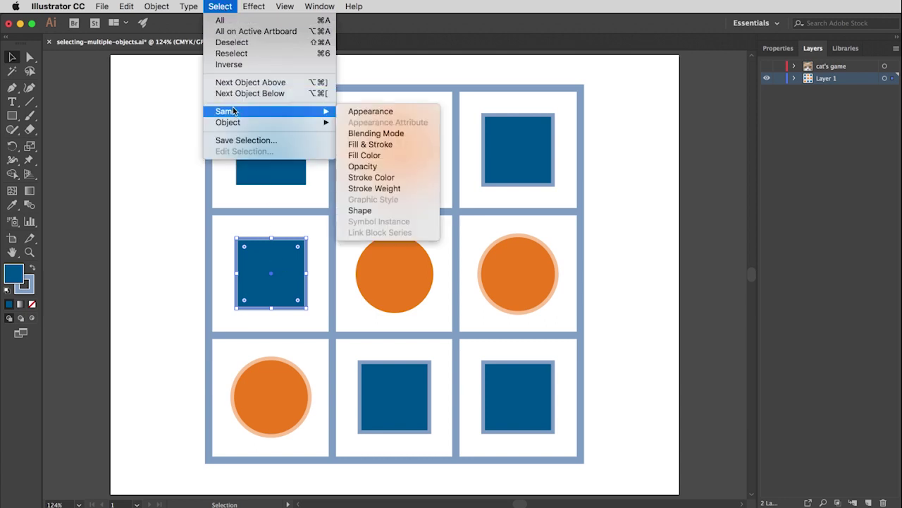
left_click(399, 145)
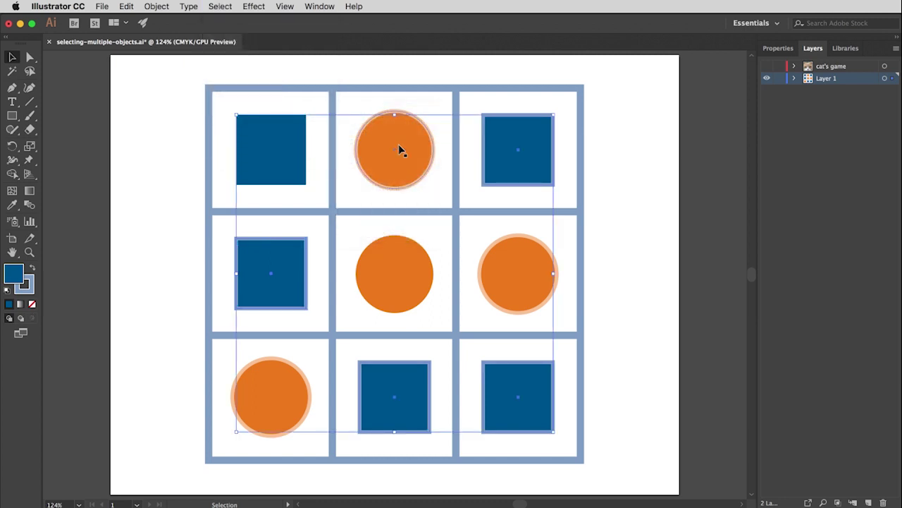
left_click(610, 220)
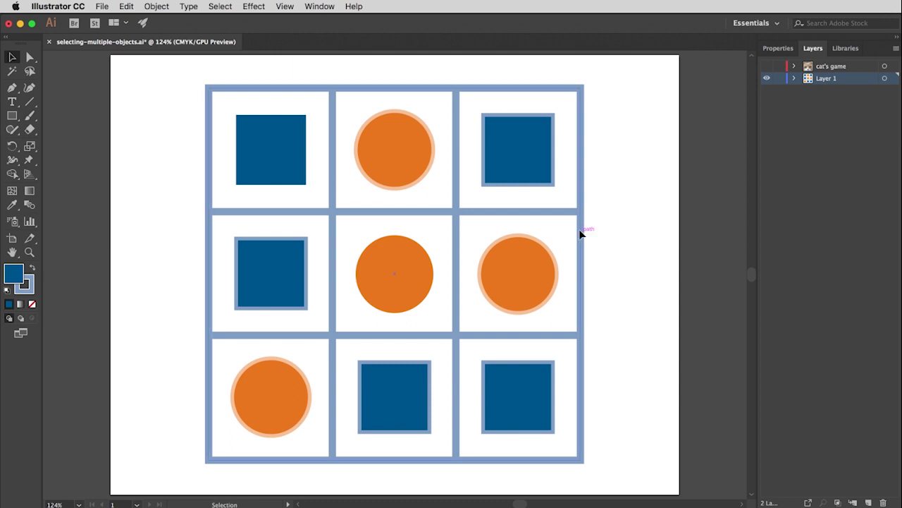
left_click(515, 212)
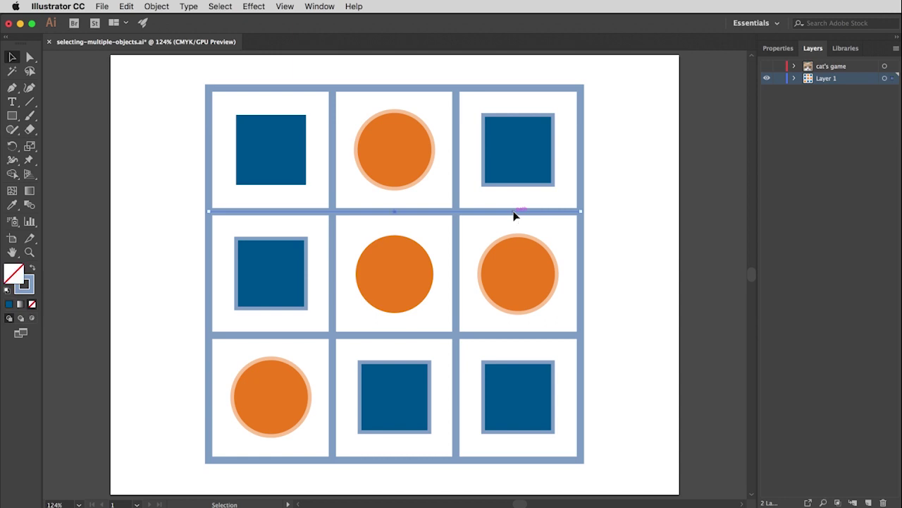
left_click(220, 6)
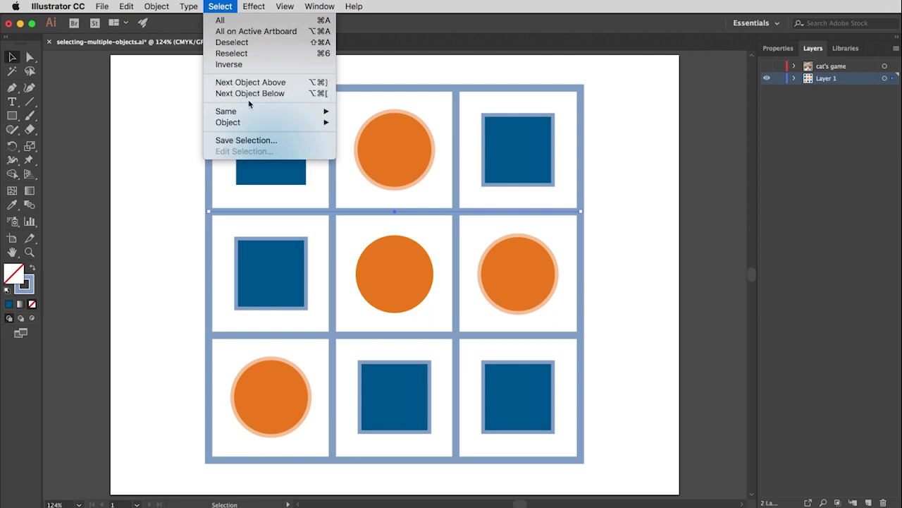
mouse_move(252, 112)
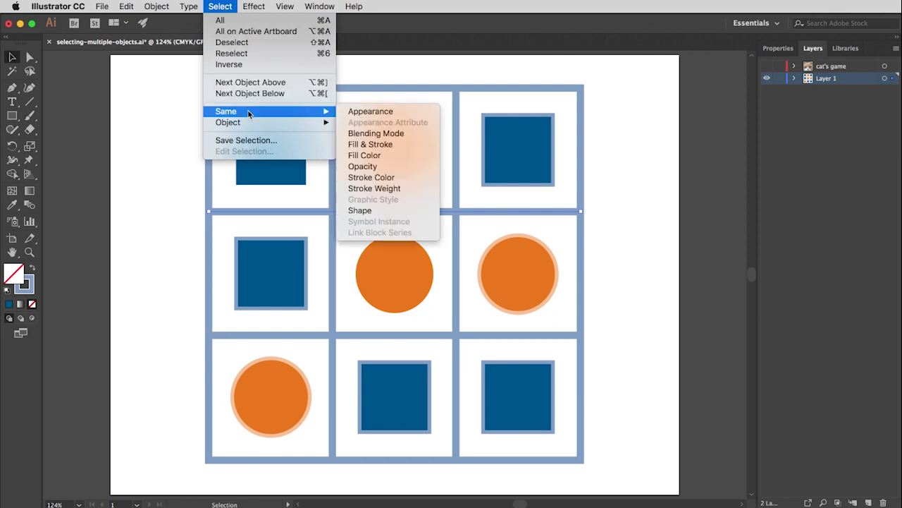
left_click(373, 178)
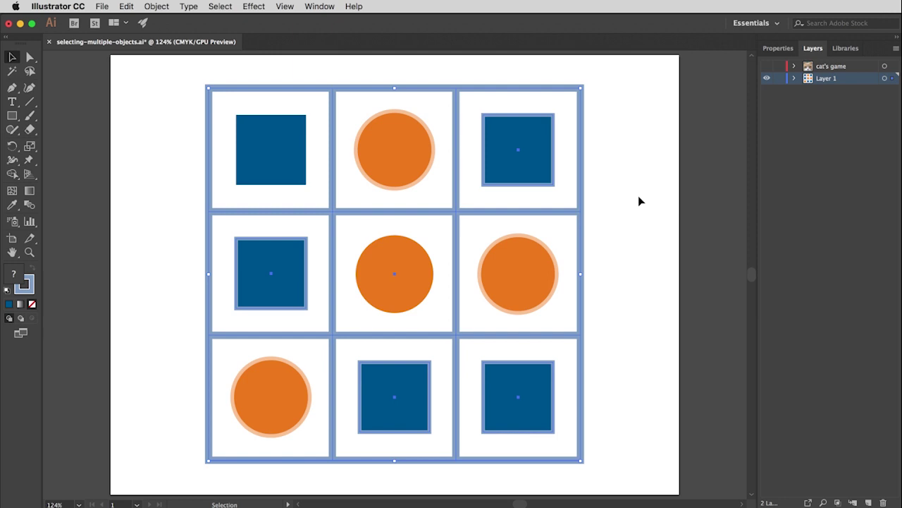
left_click_drag(577, 234, 486, 220)
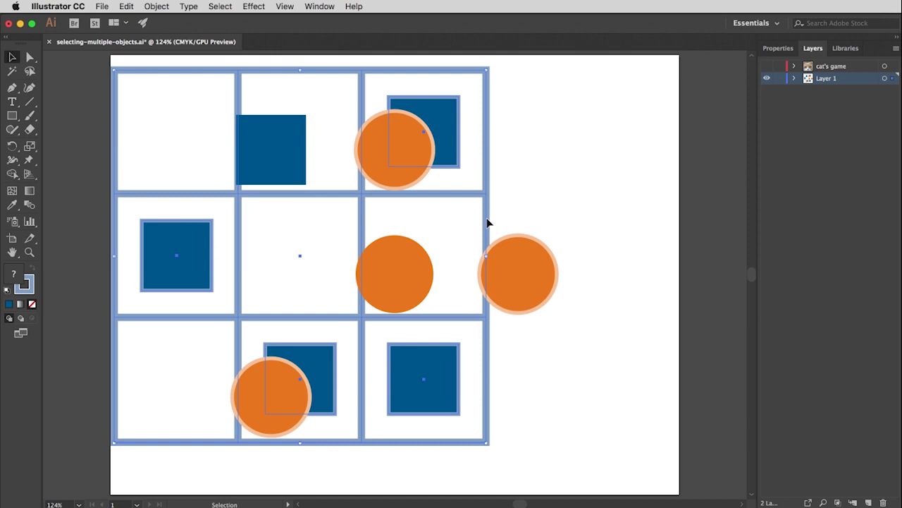
key("super+z")
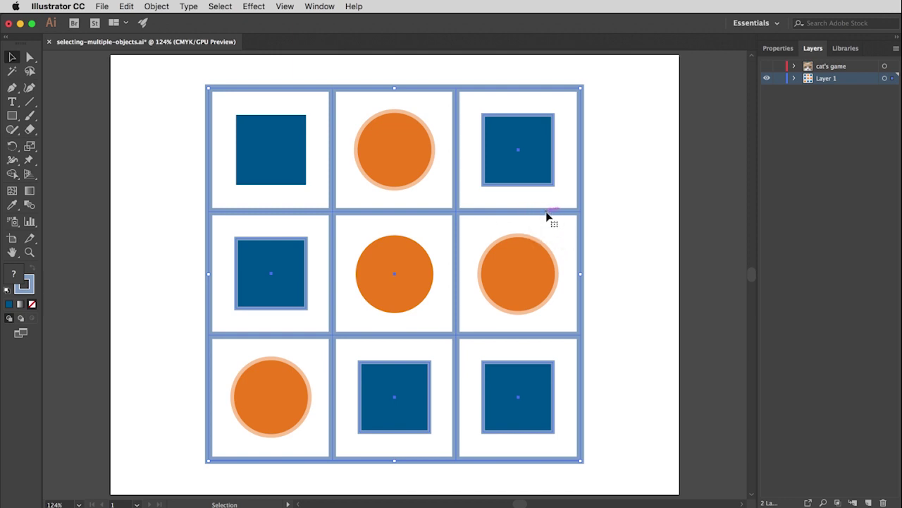
left_click(628, 212)
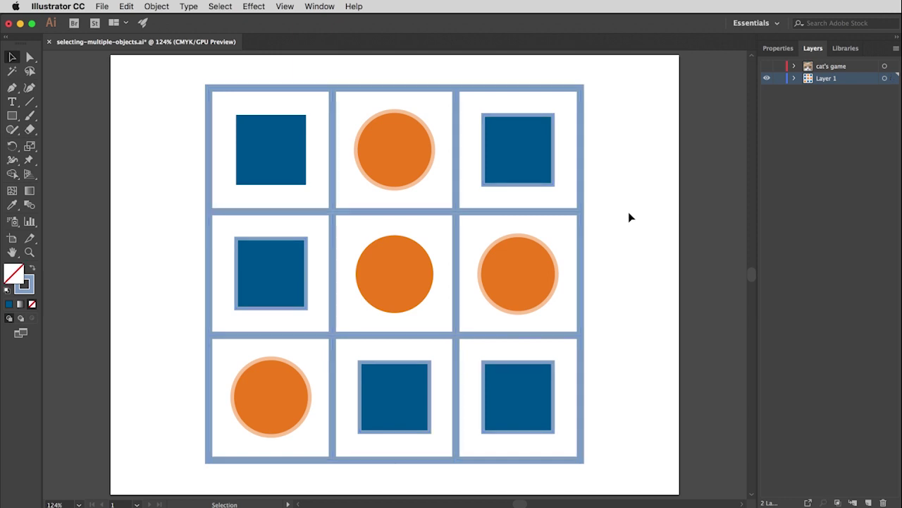
left_click(559, 214)
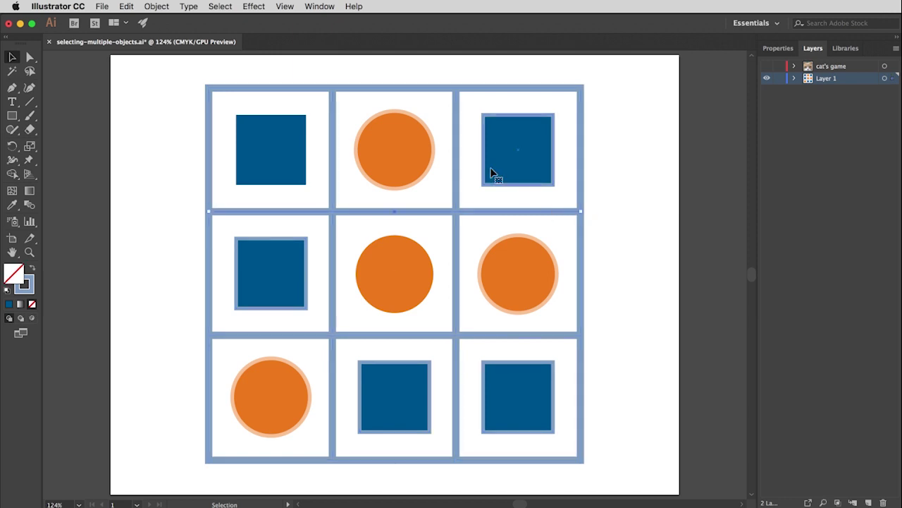
left_click(224, 7)
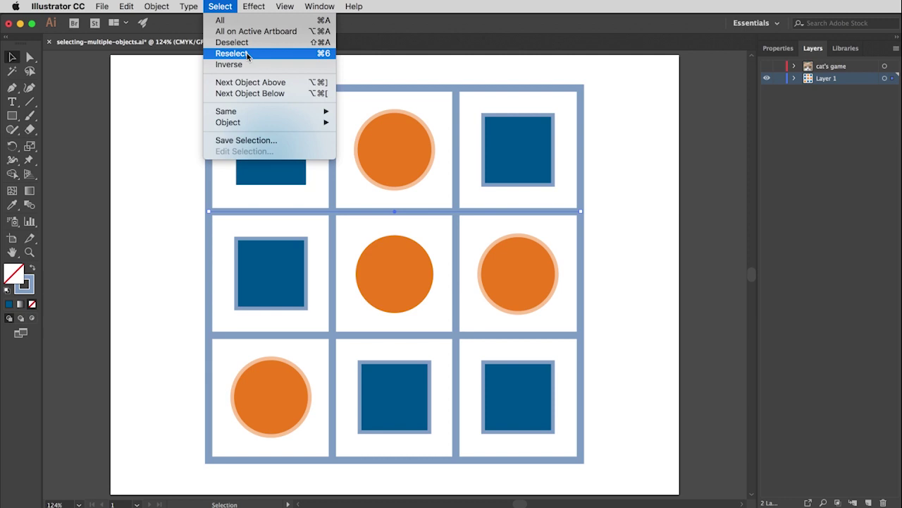
mouse_move(245, 111)
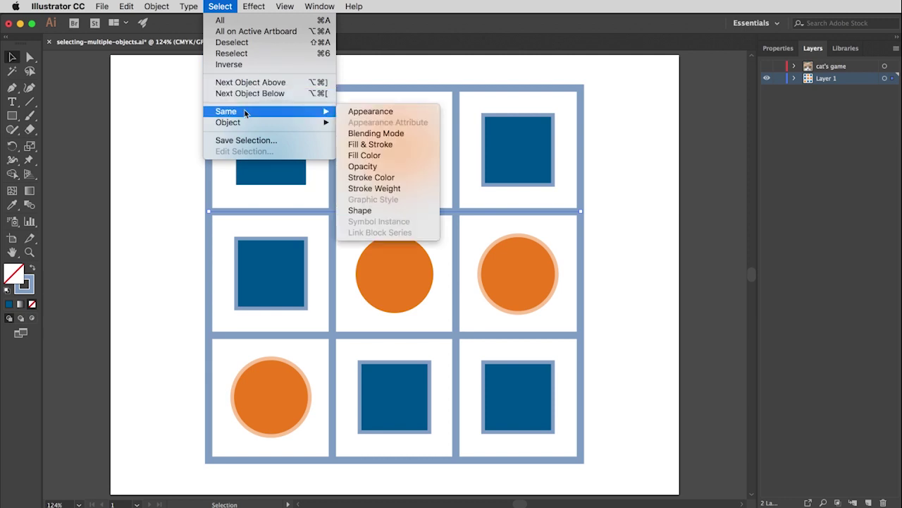
left_click(408, 189)
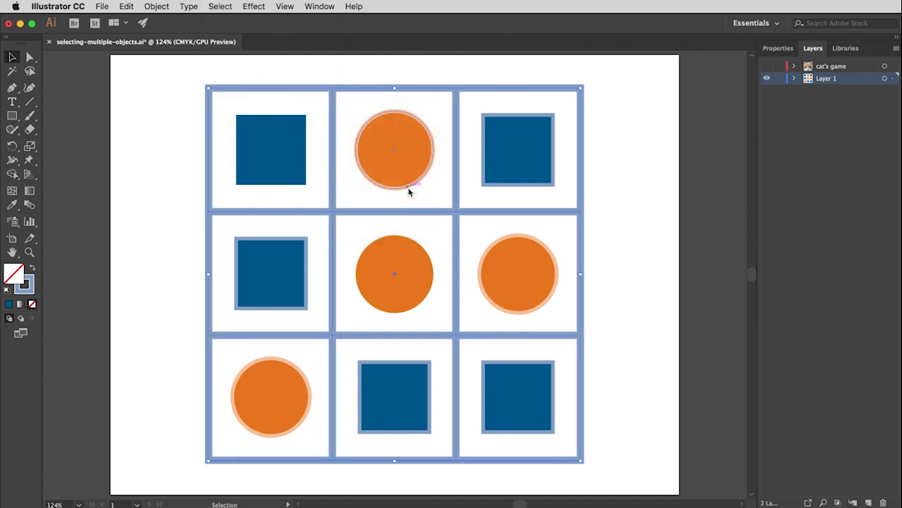
left_click_drag(517, 218, 426, 236)
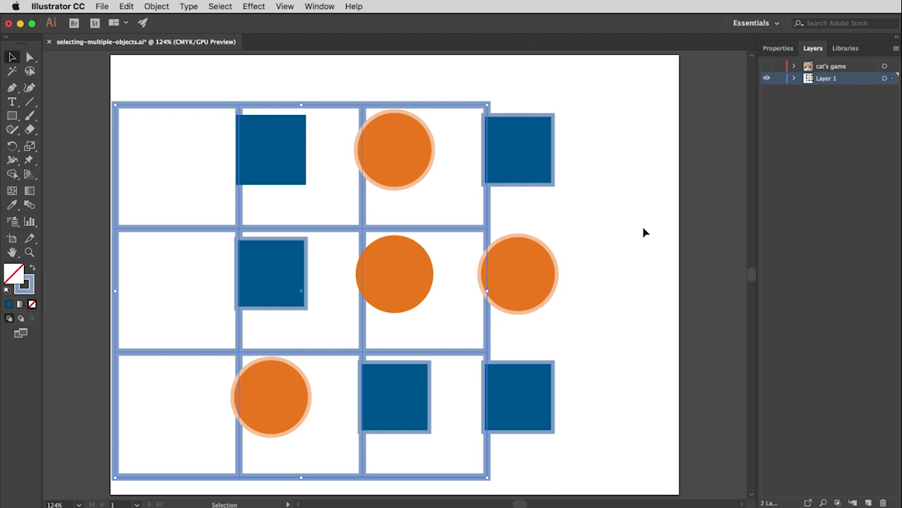
key("super+z")
left_click(643, 232)
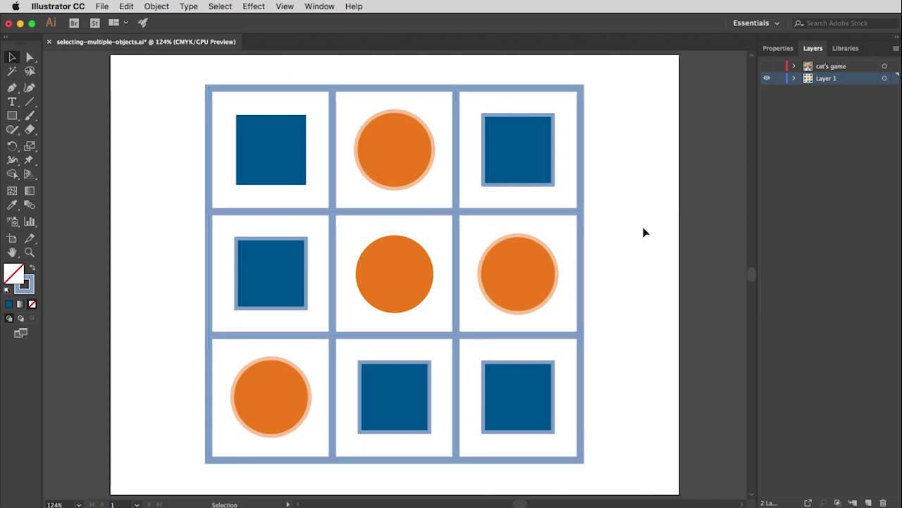